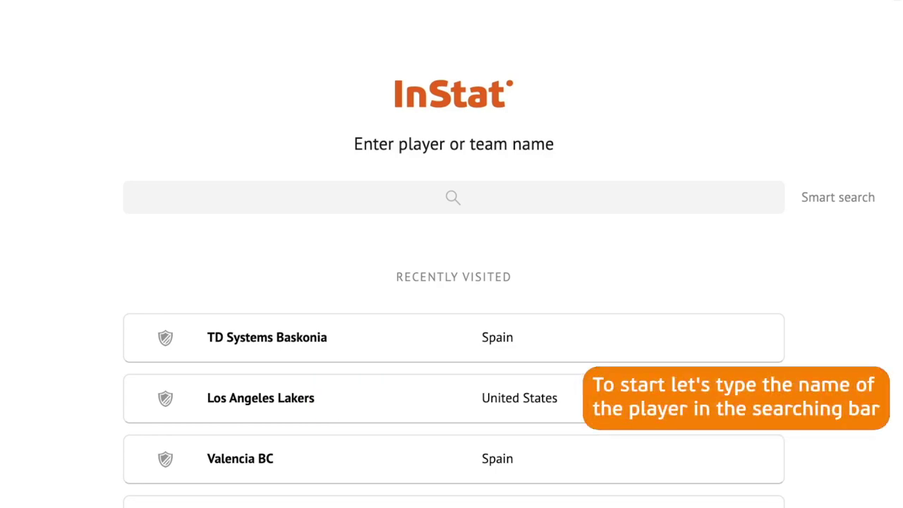
# Search for the Maccabi FOX Tel Aviv point guard by name and open his player profile
pyautogui.click(353, 183)
pyautogui.write('Elijah Bryant')
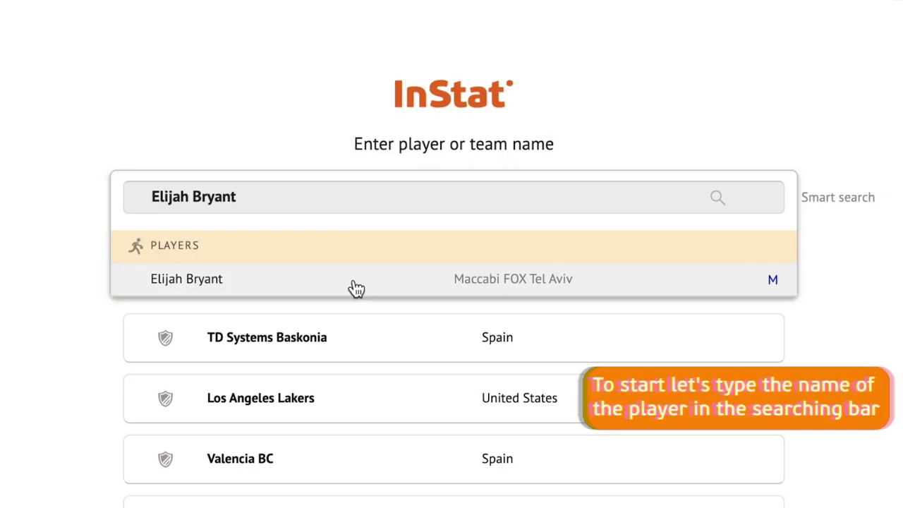
pyautogui.click(356, 283)
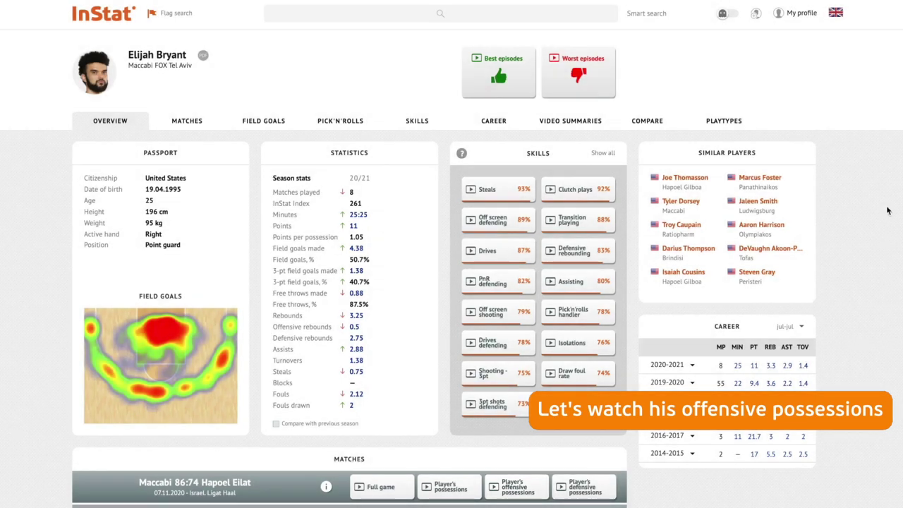
# Open the offensive-possessions playlist from the Maccabi 86:74 Hapoel Eilat match
pyautogui.click(548, 485)
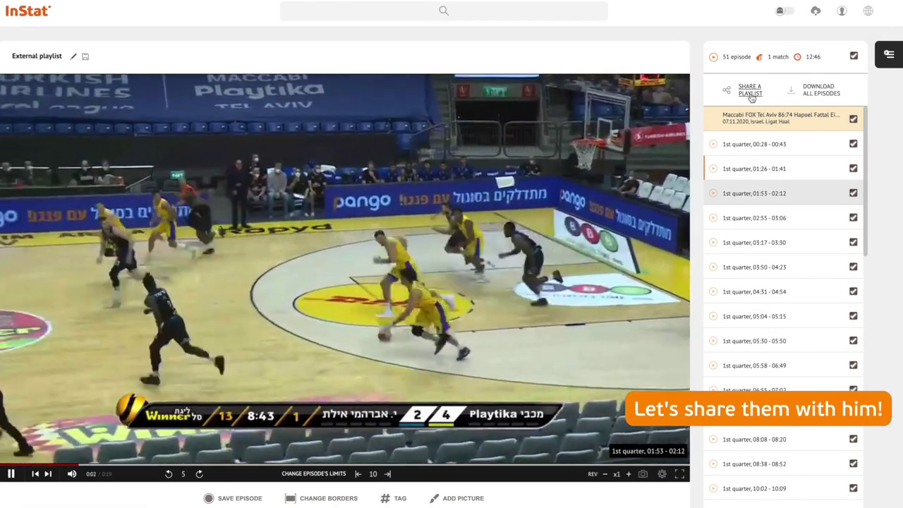
# Start sharing the playlist and enter the player's e-mail address as the recipient
pyautogui.click(751, 93)
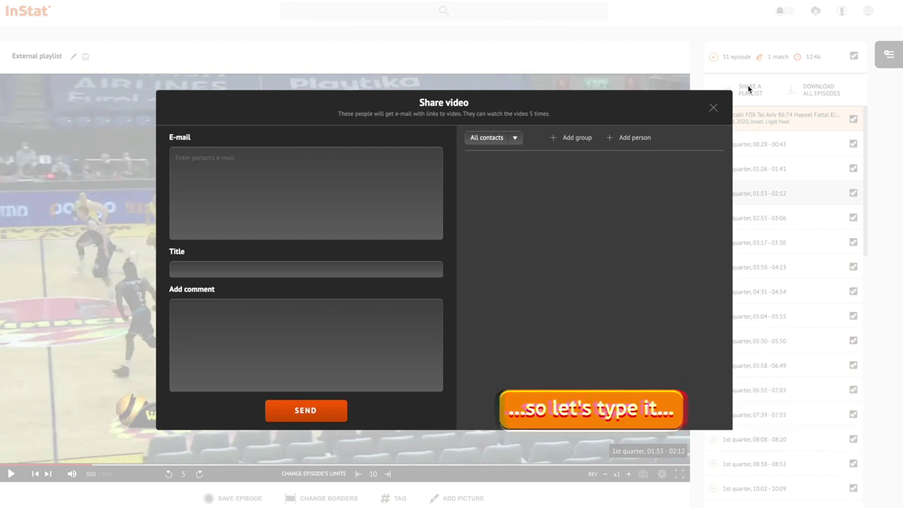
pyautogui.click(407, 176)
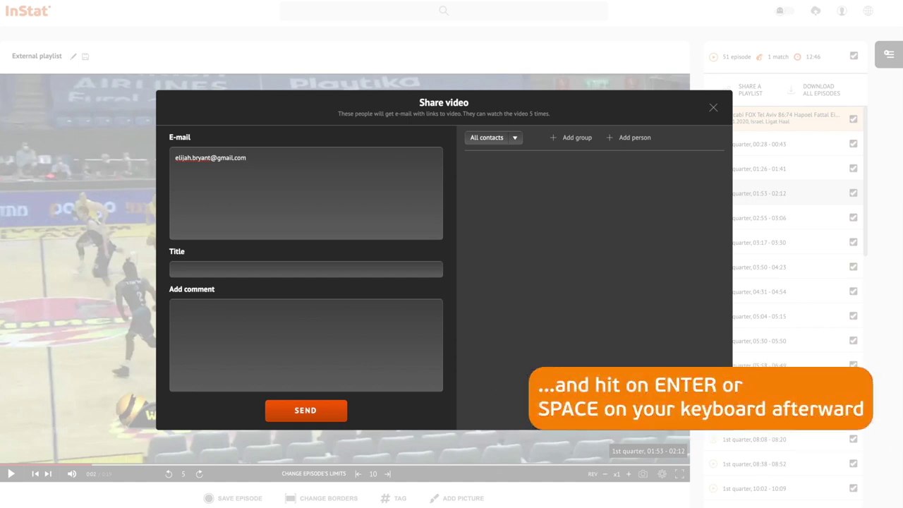
pyautogui.press('Return')
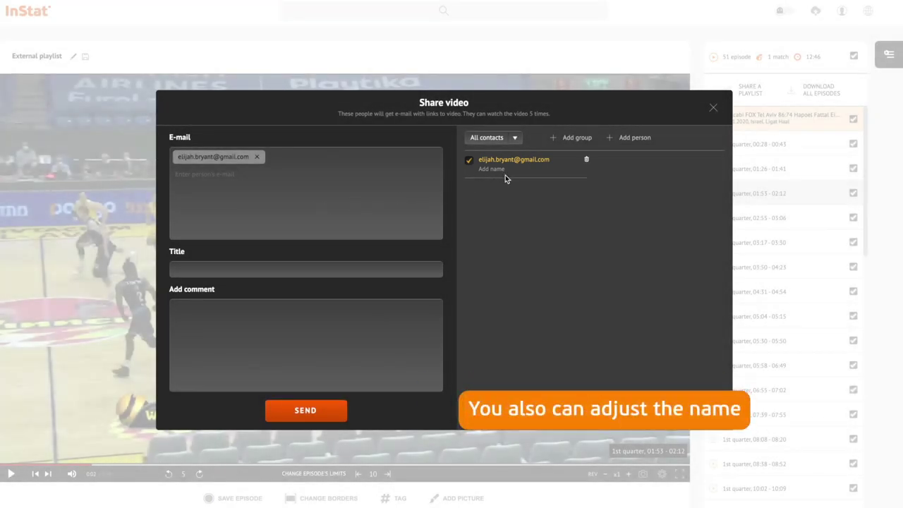
# Save the recipient as a contact under the player's name and send the playlist
pyautogui.click(498, 170)
pyautogui.write('Elijah Bryant')
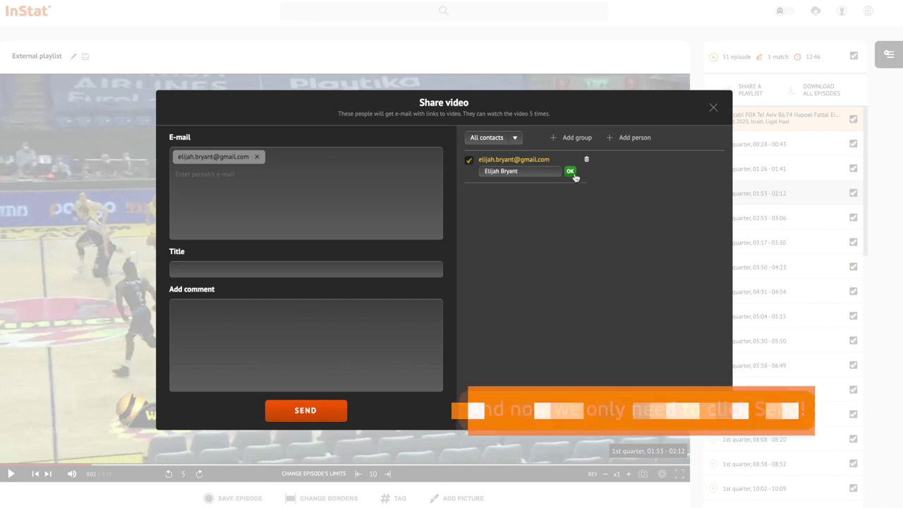
pyautogui.click(570, 171)
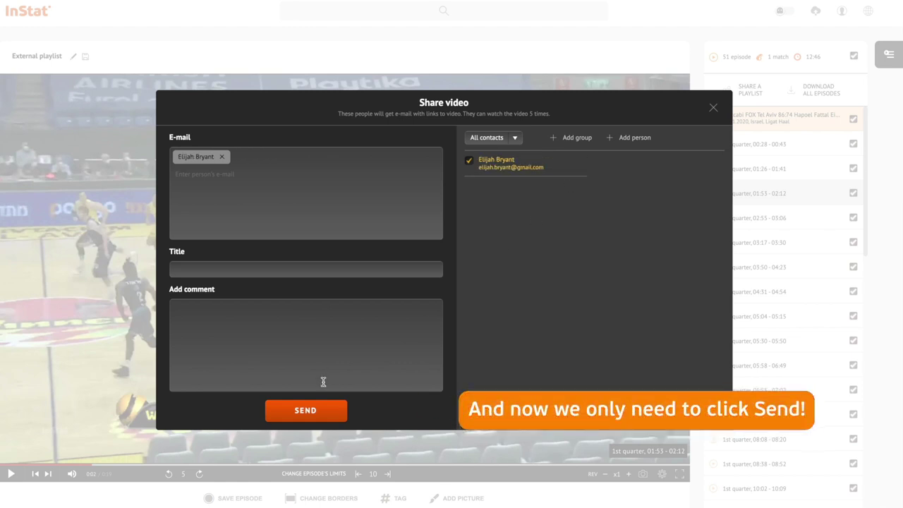
pyautogui.click(322, 411)
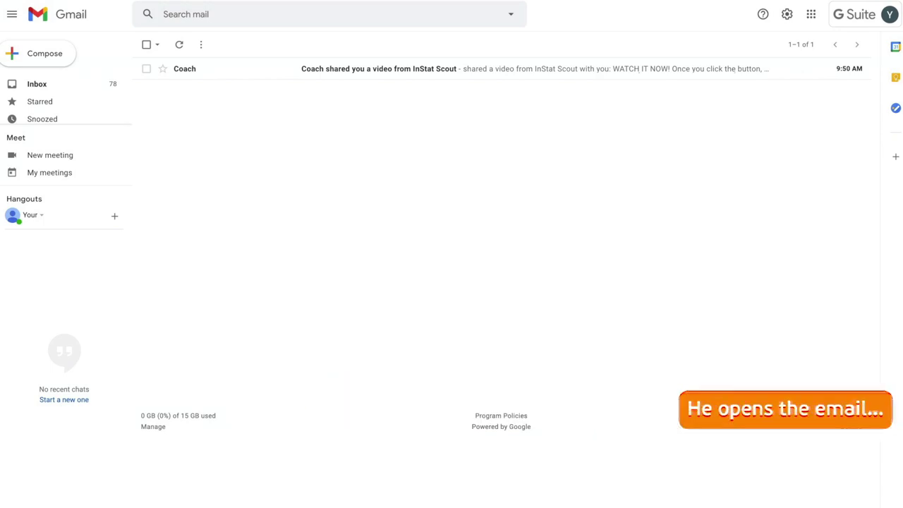
# Open the Gmail message 'Coach shared you a video from InStat Scout'
pyautogui.click(685, 75)
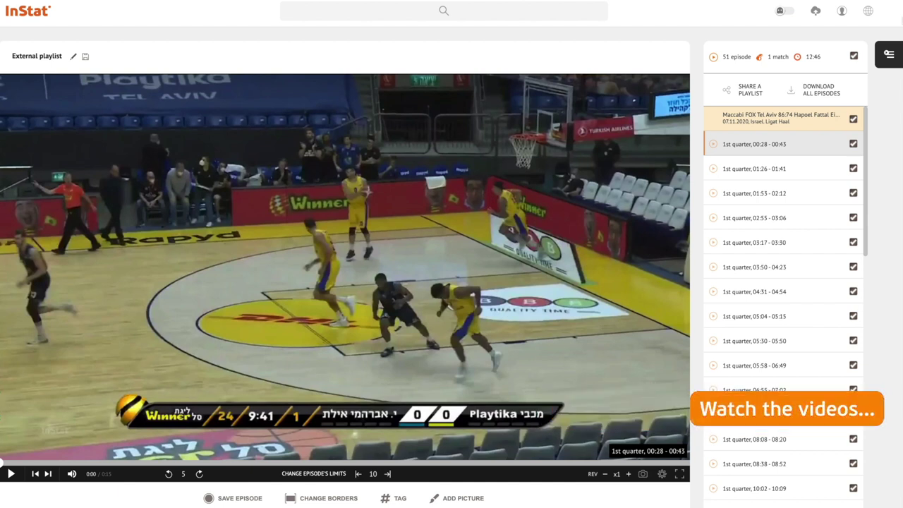
# Keep only the 01:53–02:12, 03:50–04:23 and 08:38–08:52 episodes selected and begin sharing them
pyautogui.click(854, 57)
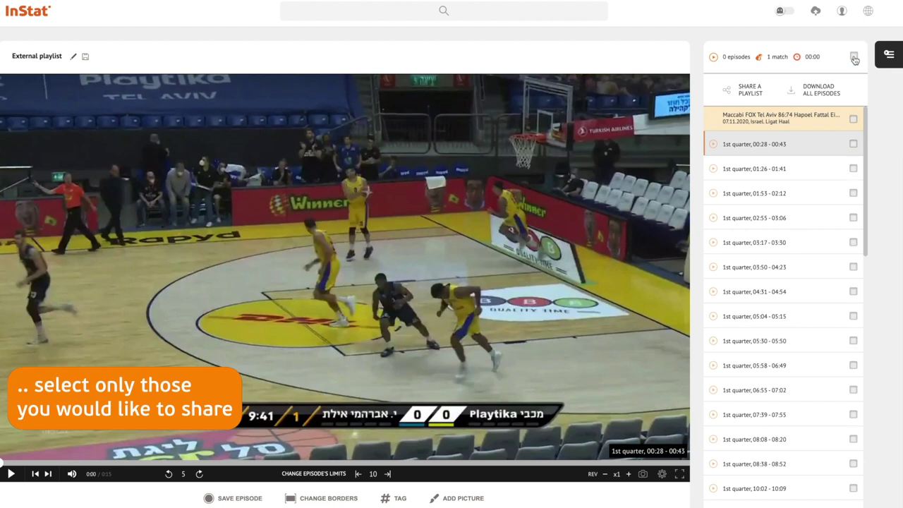
pyautogui.click(853, 193)
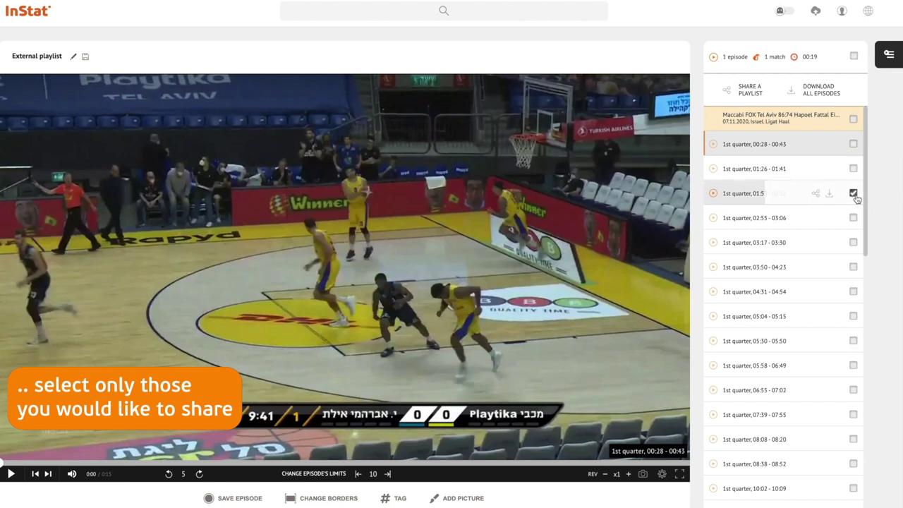
pyautogui.click(854, 267)
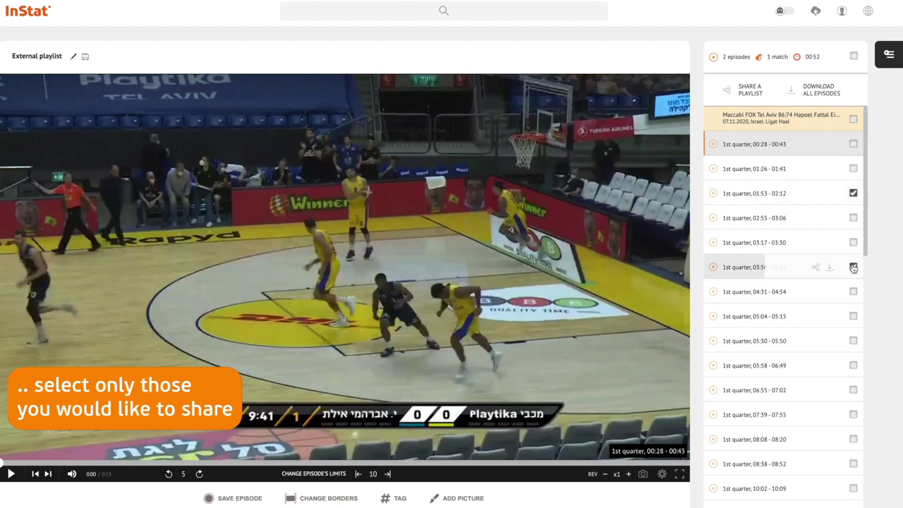
pyautogui.click(854, 463)
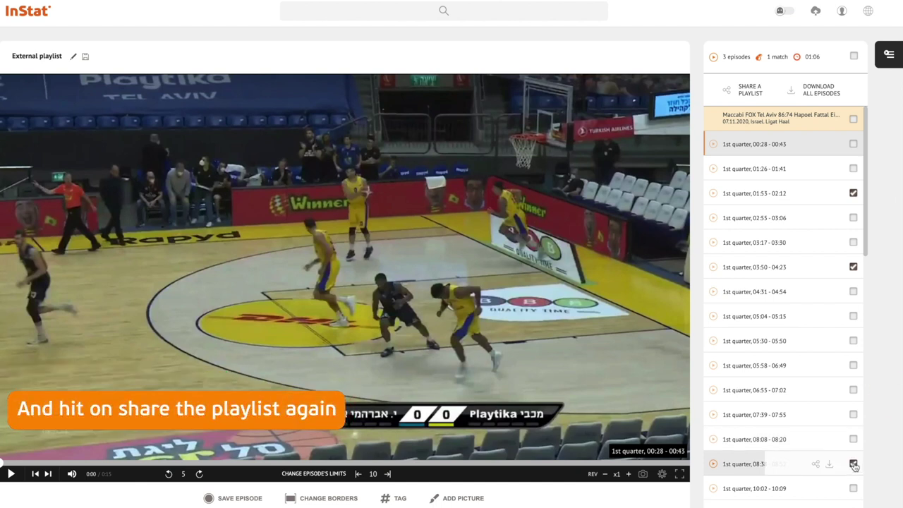
pyautogui.click(750, 92)
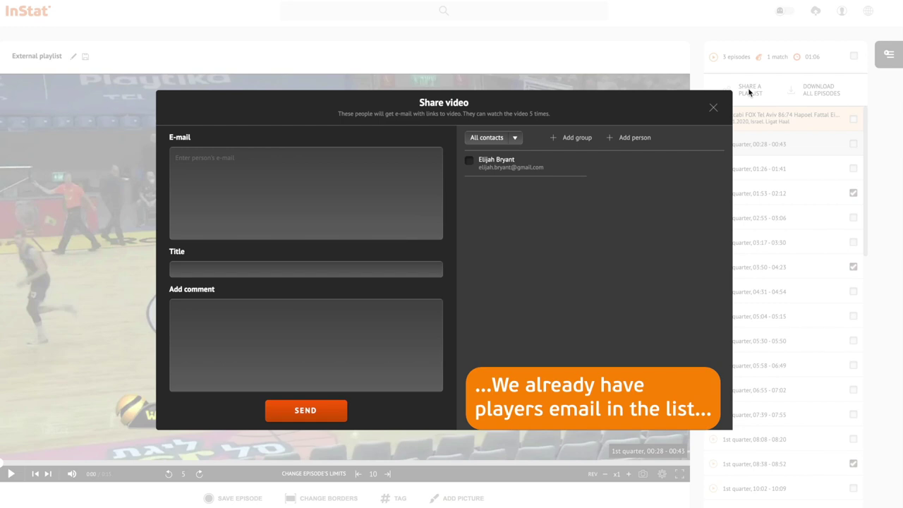
# Send the clips to the saved player contact titled 'Check it' with a note asking him to review them
pyautogui.click(470, 164)
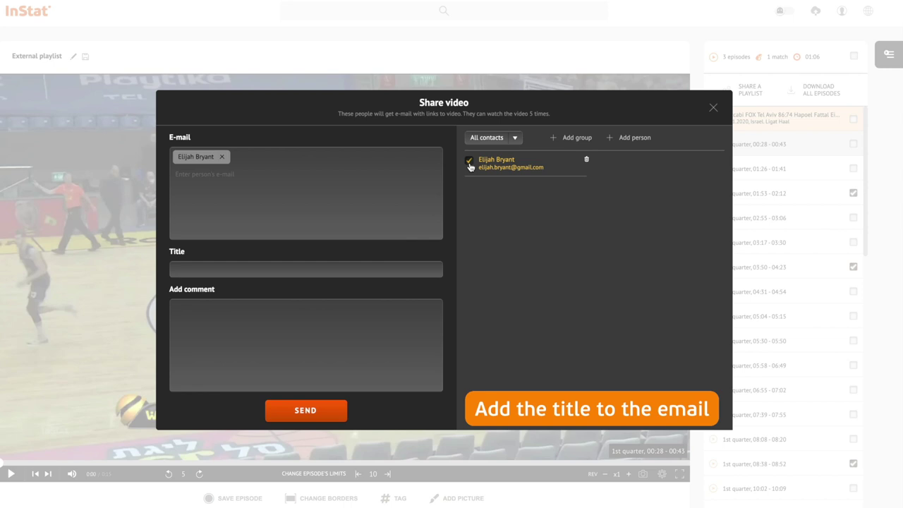
pyautogui.click(373, 275)
pyautogui.write('Check it')
pyautogui.click(280, 317)
pyautogui.write('Hey, pleas')
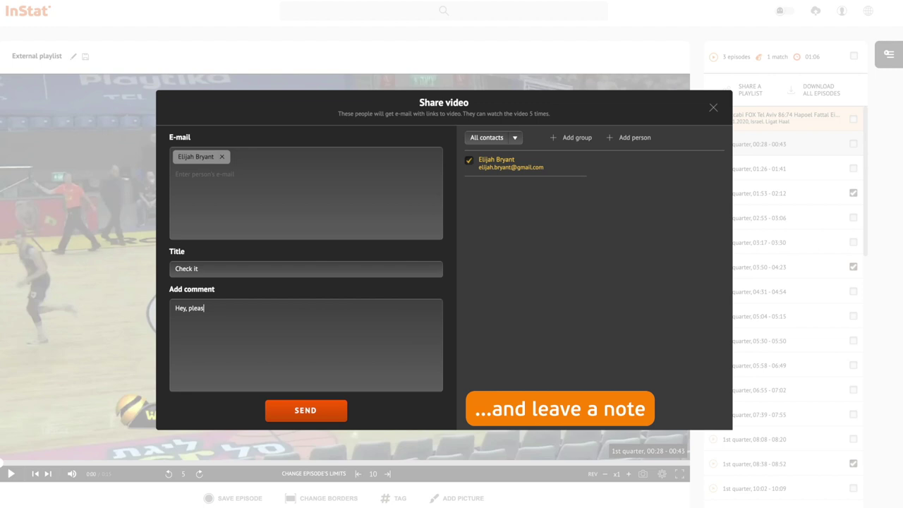
pyautogui.write('e take a look at this playlist that will help ')
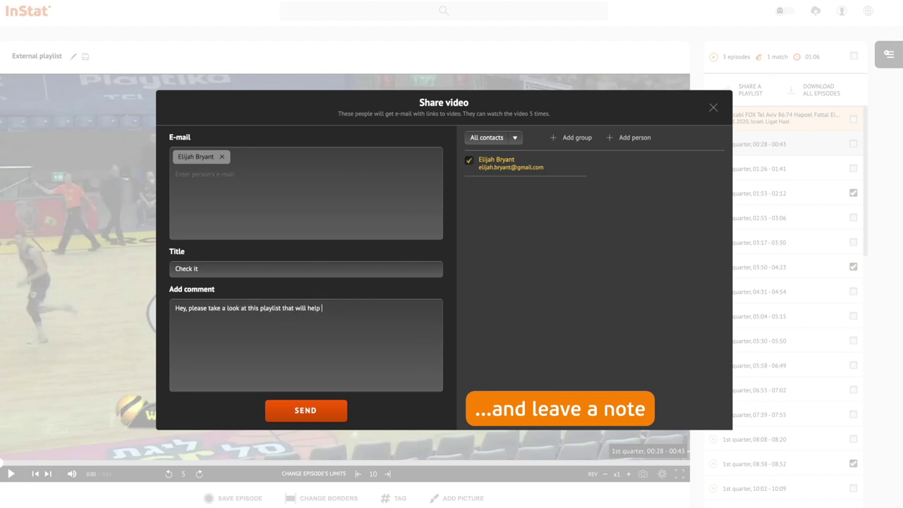
pyautogui.write('to improve your game')
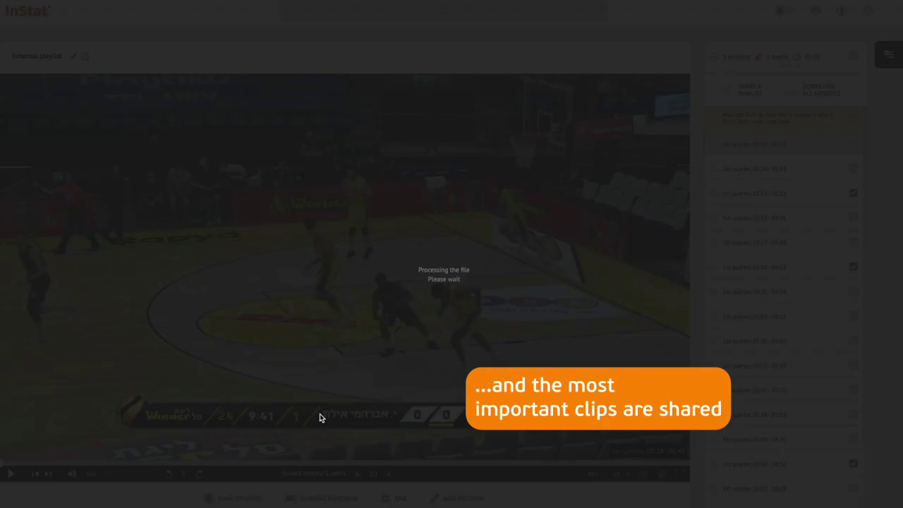
pyautogui.click(320, 416)
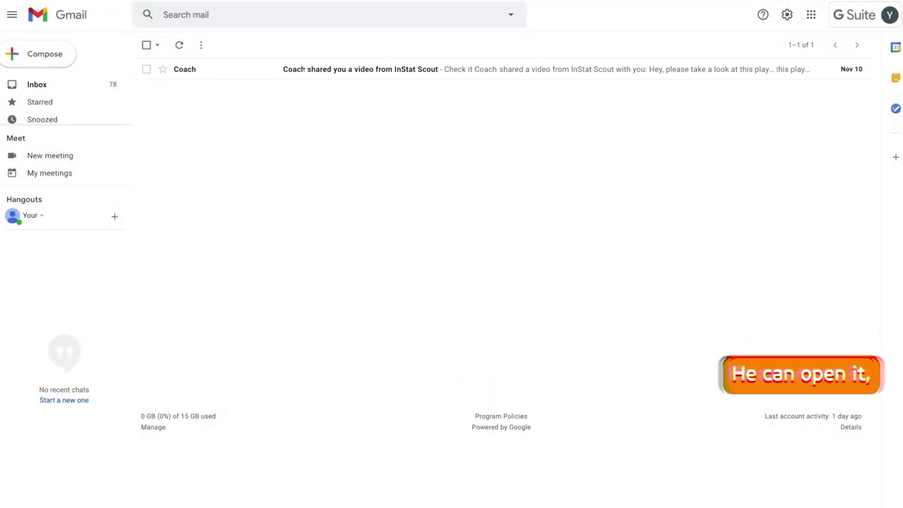
# Open the new Coach email 'Check it' in the Gmail inbox
pyautogui.click(304, 68)
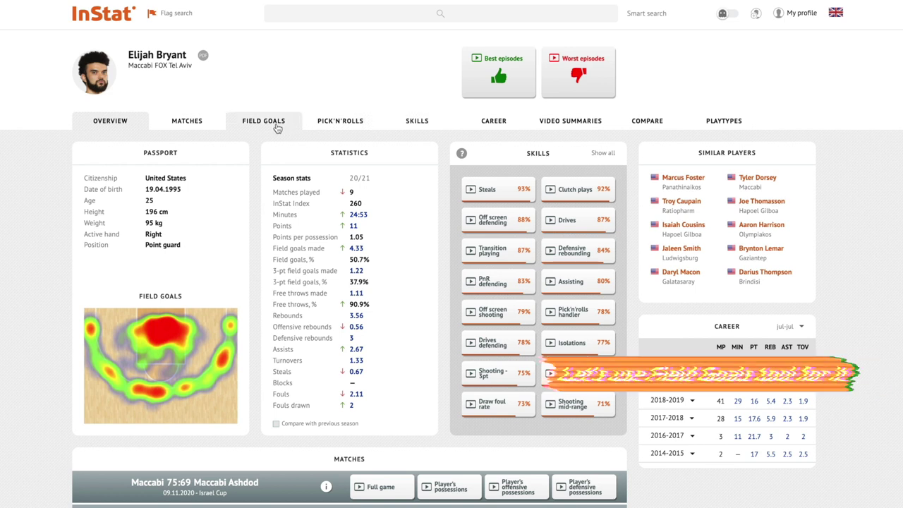
# Show opponents' field goals against the player filtered to Pick'n'rolls Handler plays, 12 shots
pyautogui.click(265, 122)
pyautogui.click(444, 154)
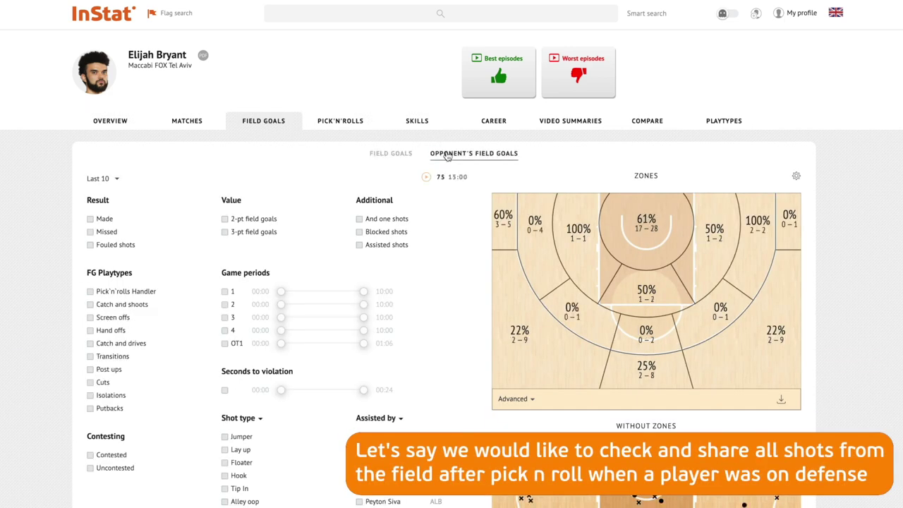
pyautogui.doubleClick(90, 296)
pyautogui.click(90, 293)
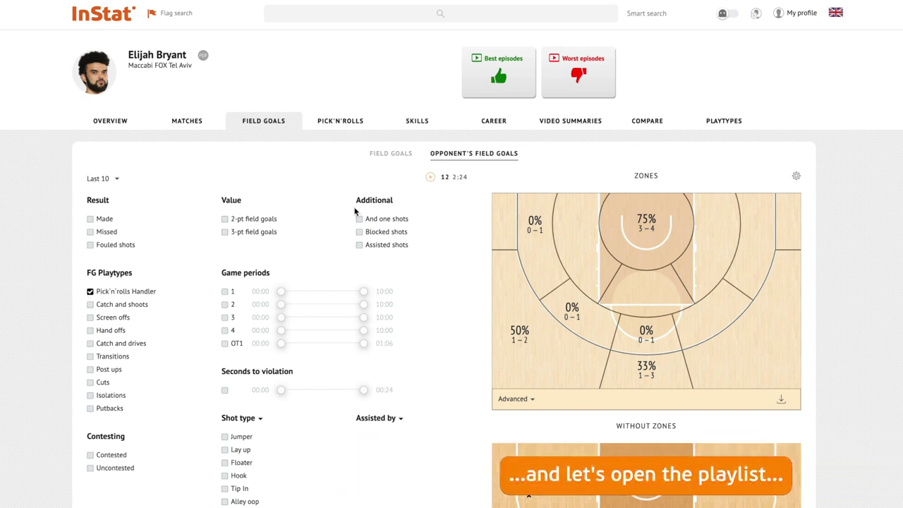
# Play the 12 pick'n'roll shots as a playlist and pause the first clip
pyautogui.click(434, 177)
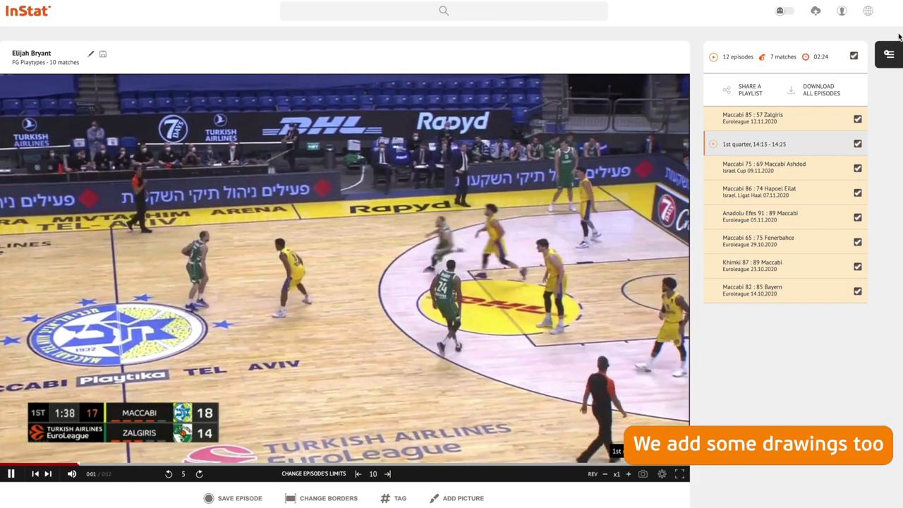
pyautogui.press('space')
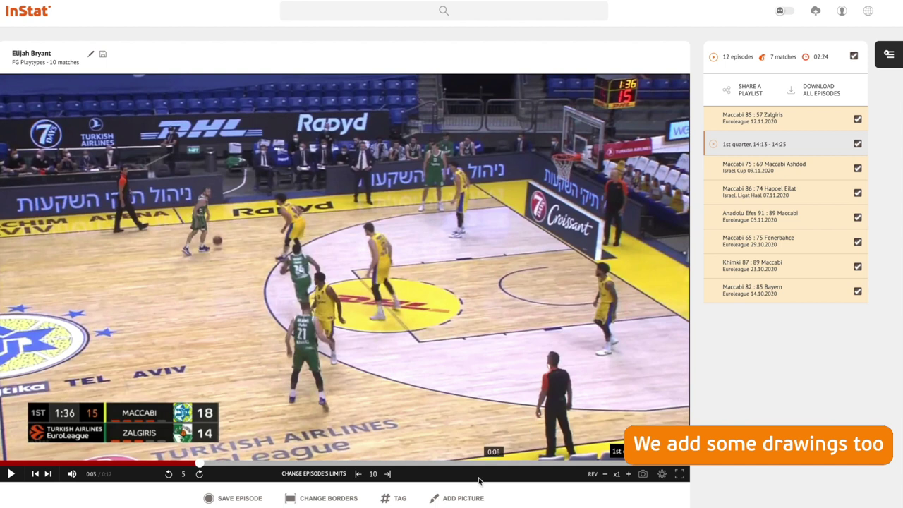
# Add a yellow picture highlight on the ball-handling player in the first-quarter clip
pyautogui.click(466, 499)
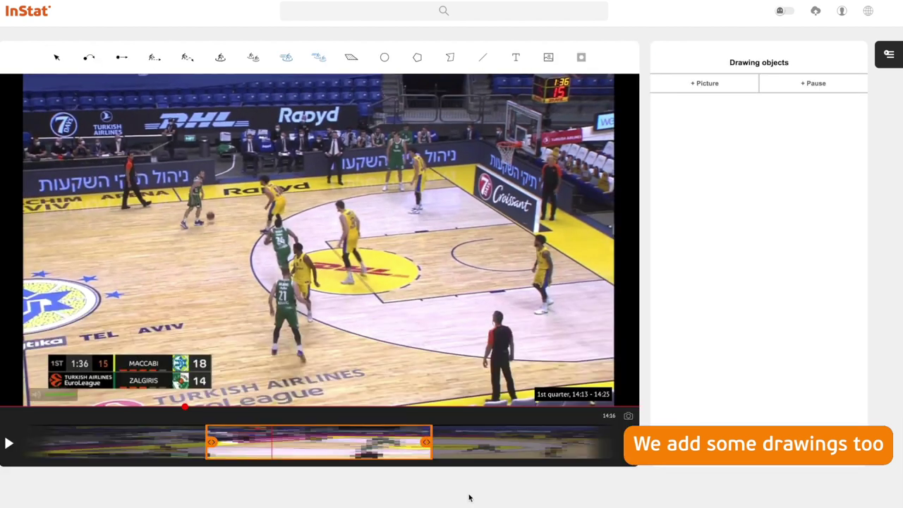
pyautogui.click(272, 233)
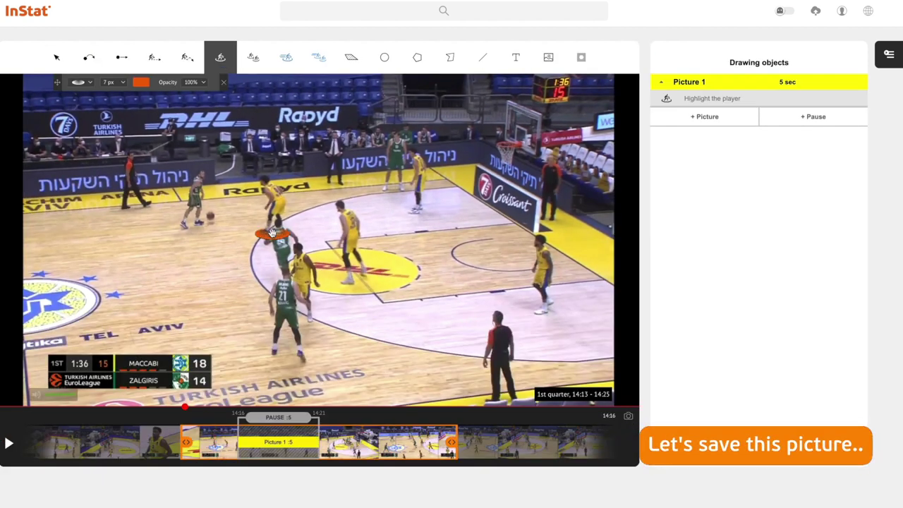
pyautogui.click(142, 81)
pyautogui.click(144, 113)
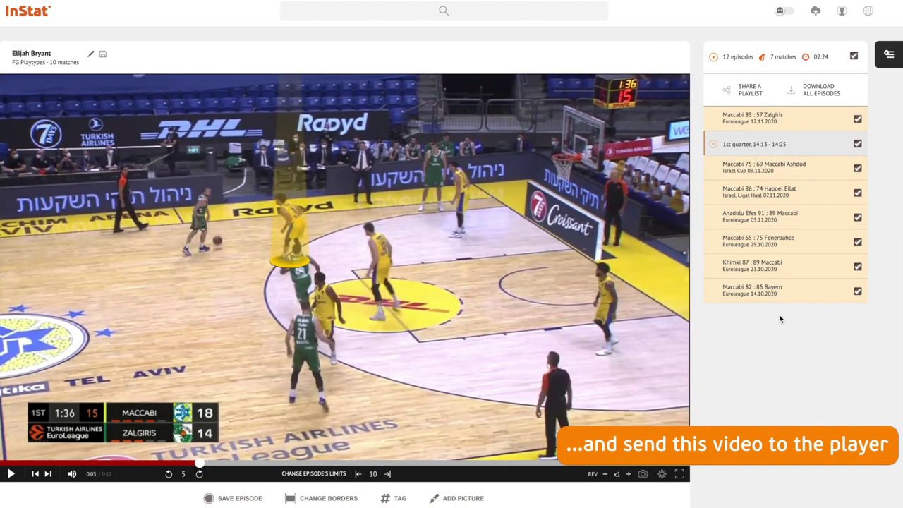
# Share the annotated pick'n'roll video with the player's e-mail contact as the recipient
pyautogui.click(821, 146)
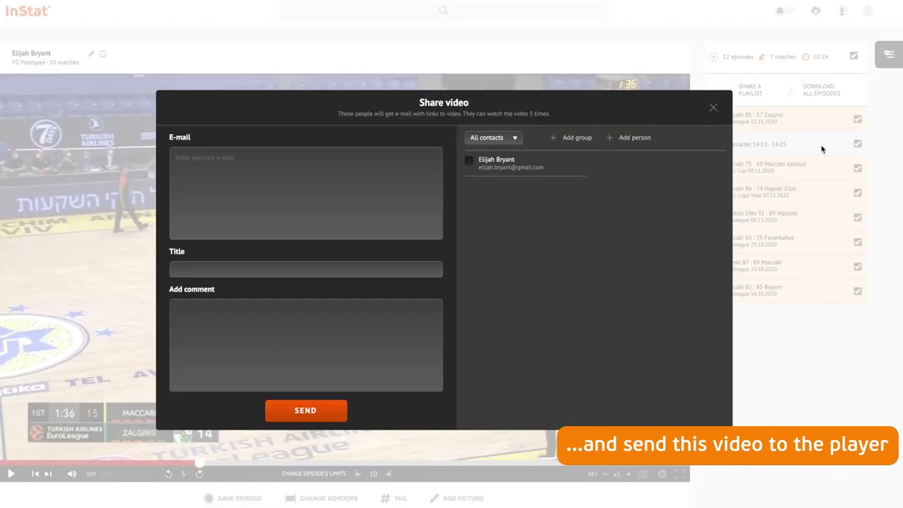
pyautogui.click(470, 163)
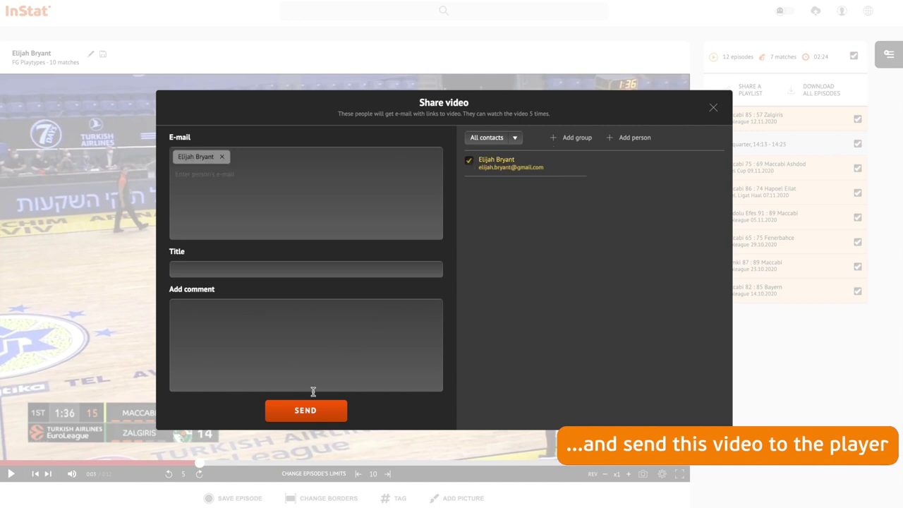
pyautogui.click(311, 412)
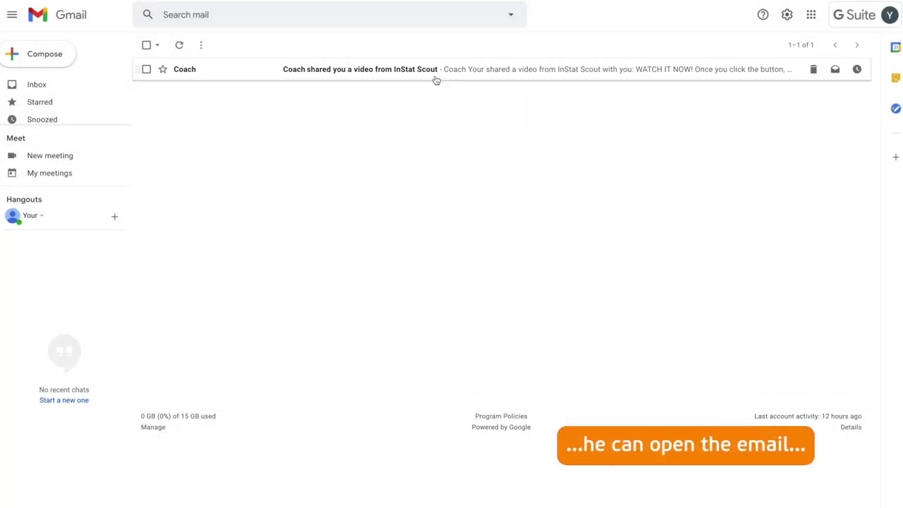
pyautogui.click(434, 74)
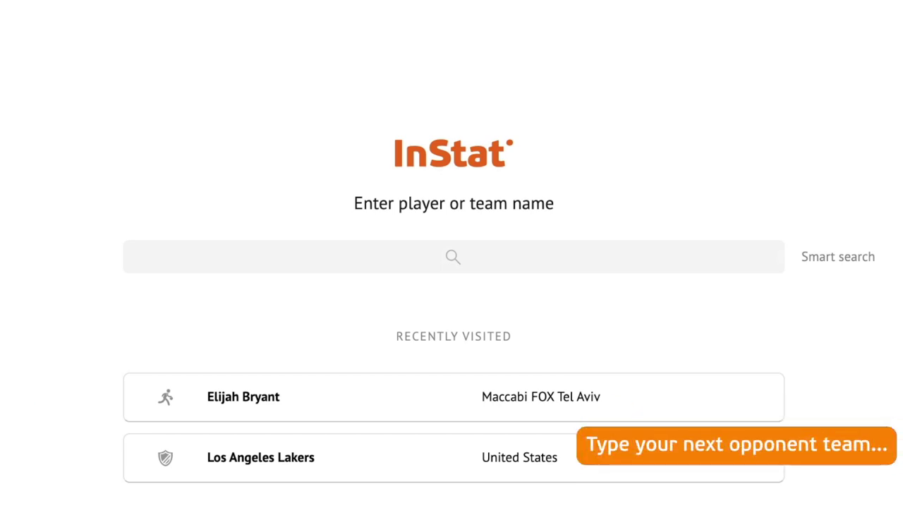
# Search 'manresa' and open the BAXI Manresa team page
pyautogui.click(653, 254)
pyautogui.write('manresa')
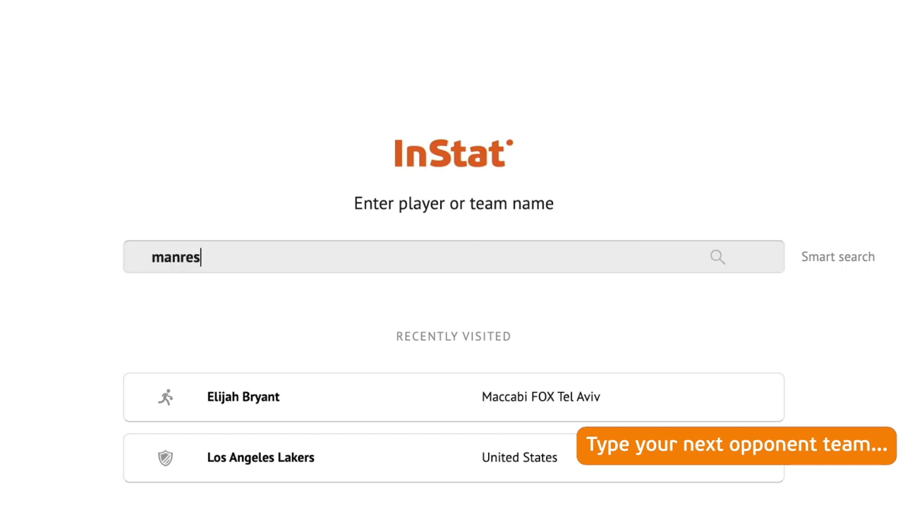
pyautogui.click(579, 406)
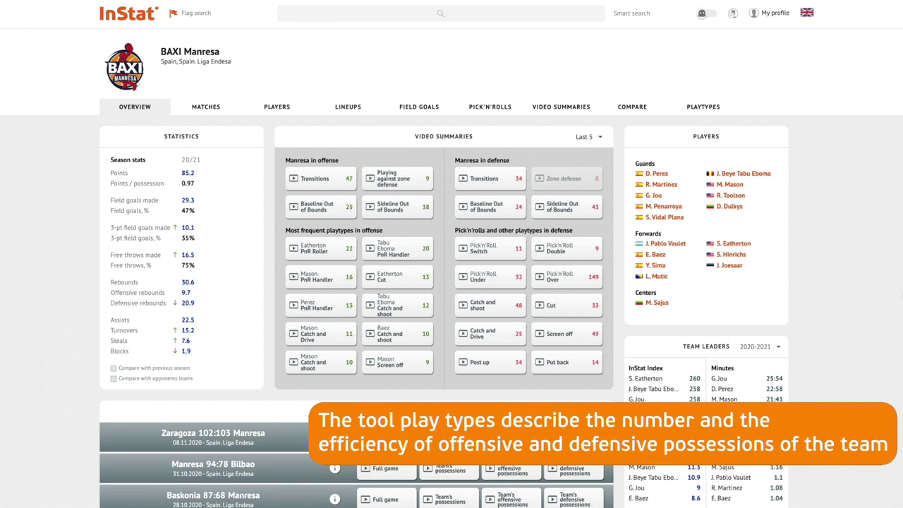
# Show the Playtypes statistics and expand Catch and shoots (17.9%, 1.05 PPP) by player
pyautogui.click(711, 112)
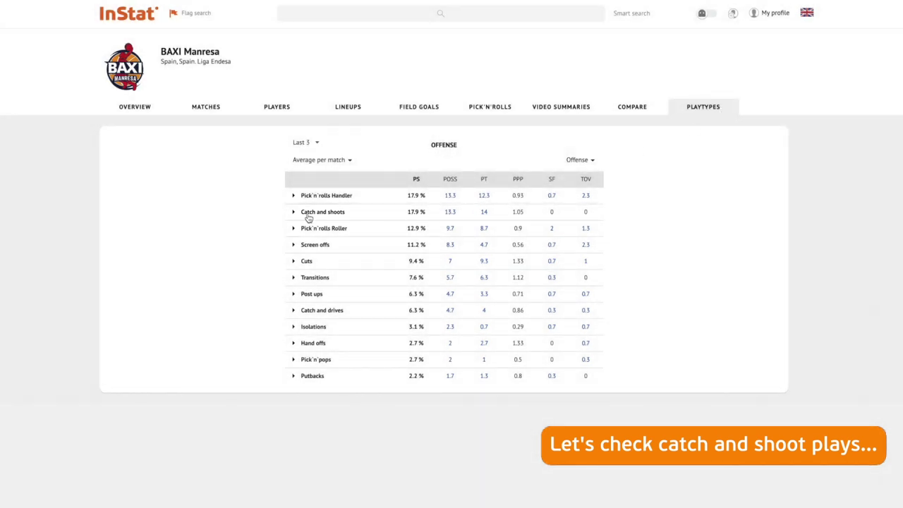
pyautogui.click(295, 215)
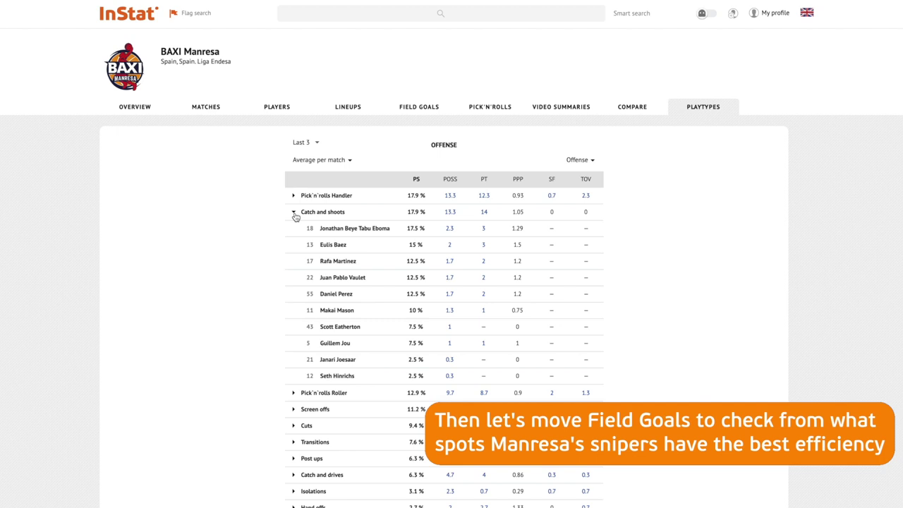
# Filter Field Goals to made Catch and shoots by three guards and play the 12 shots
pyautogui.click(404, 113)
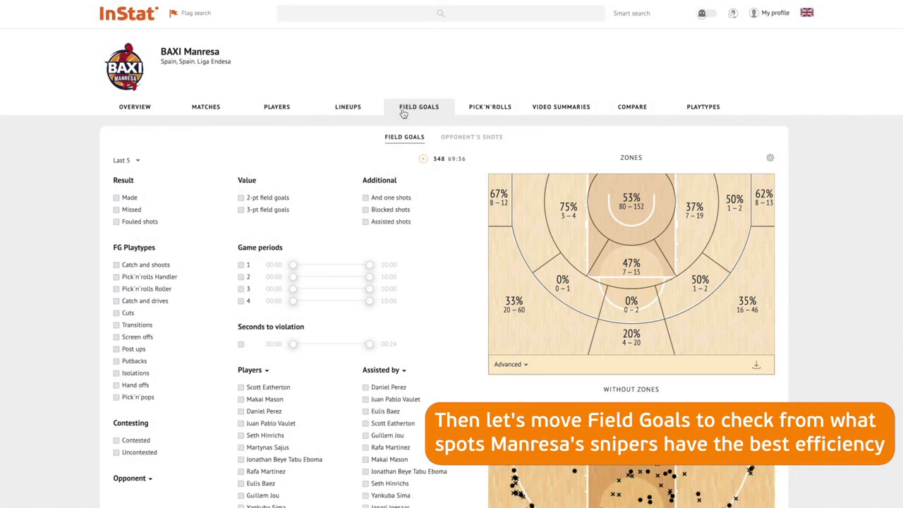
pyautogui.click(117, 265)
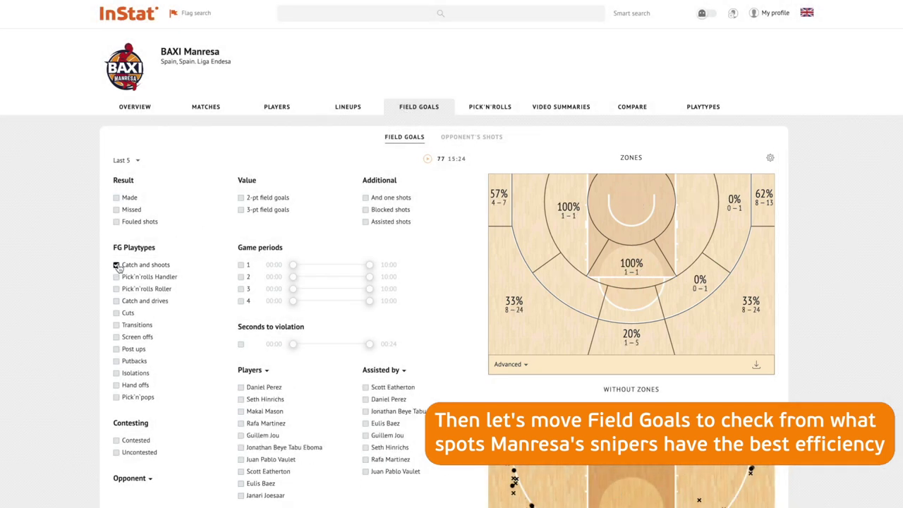
pyautogui.click(240, 388)
pyautogui.click(240, 436)
pyautogui.click(241, 483)
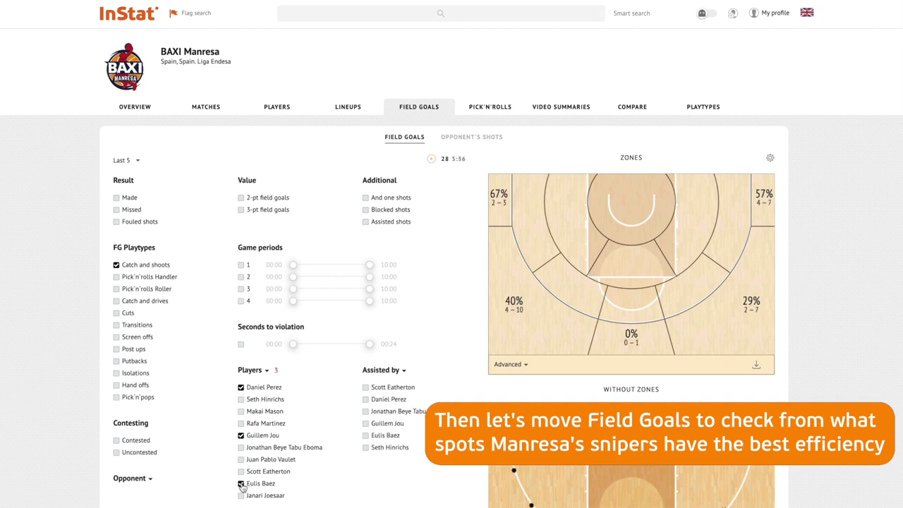
pyautogui.click(116, 197)
pyautogui.click(432, 160)
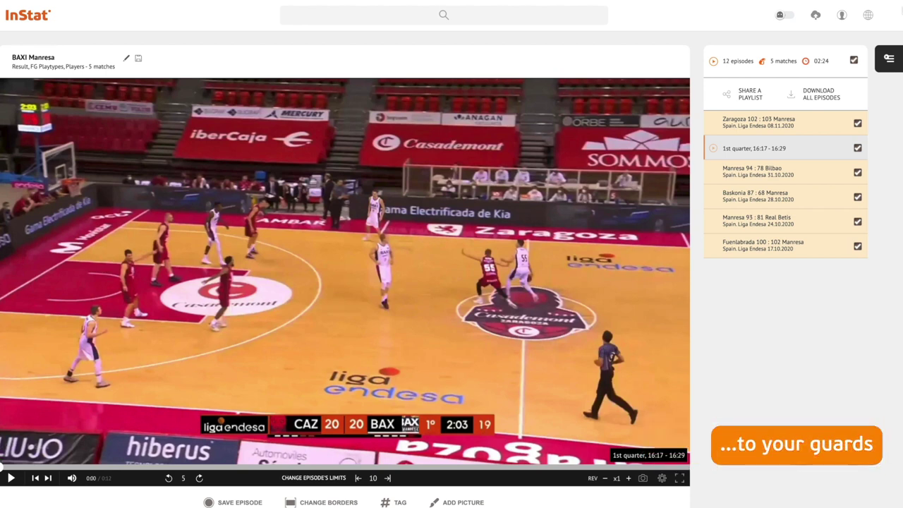
# Share the playlist and create a new contact group named 'Guards'
pyautogui.click(752, 96)
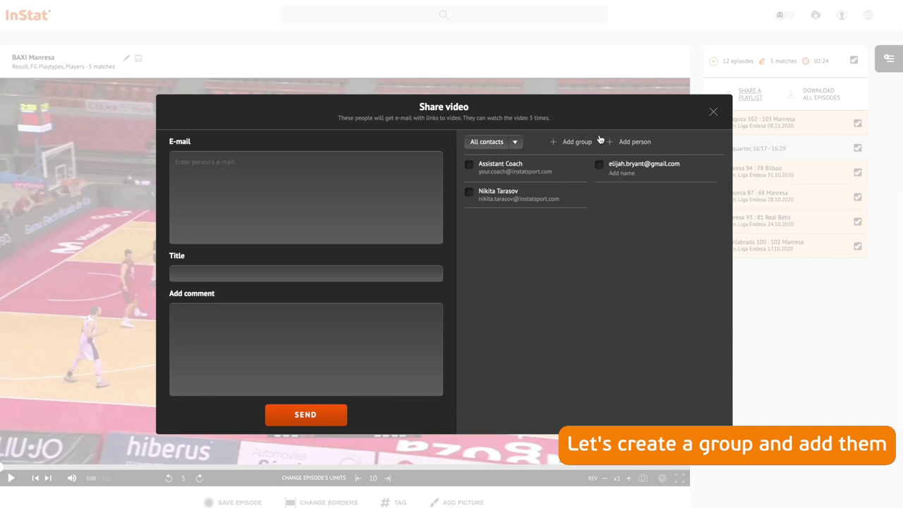
pyautogui.click(578, 142)
pyautogui.write('Guards')
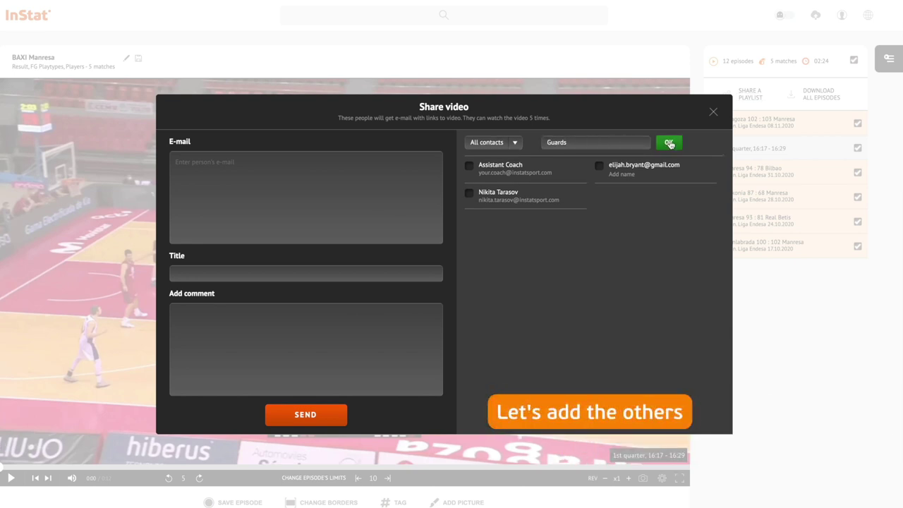
pyautogui.click(669, 142)
pyautogui.click(649, 143)
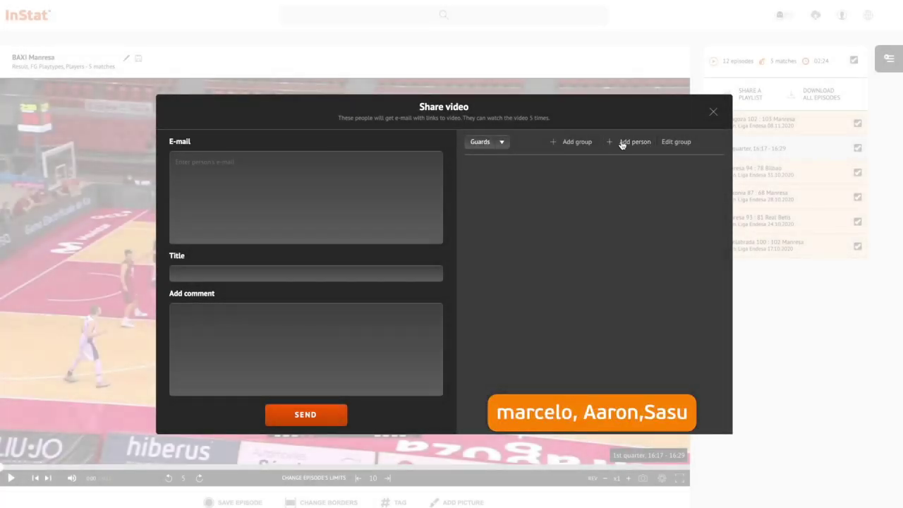
# Add the first two guards to the Guards group with their names and e-mail addresses
pyautogui.click(619, 142)
pyautogui.press('Tab')
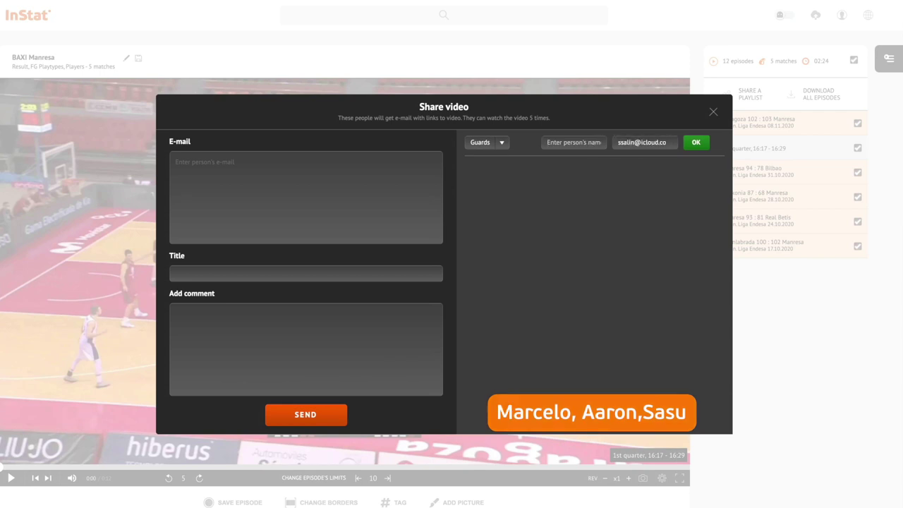
pyautogui.click(696, 142)
pyautogui.click(643, 143)
pyautogui.press('Tab')
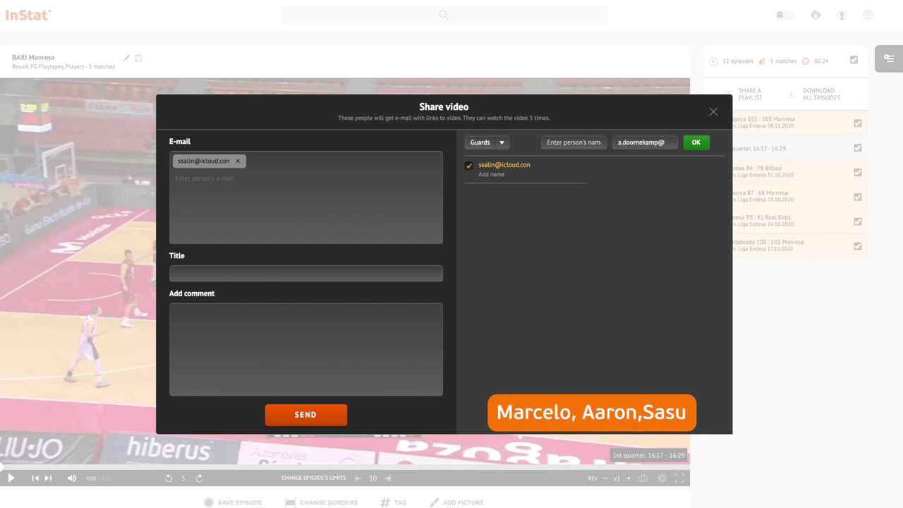
pyautogui.click(579, 142)
pyautogui.write('Aaron')
pyautogui.click(696, 142)
# Add the third guard's name and e-mail, then send the playlist to the Guards group
pyautogui.click(631, 145)
pyautogui.write('Marcelo')
pyautogui.click(645, 142)
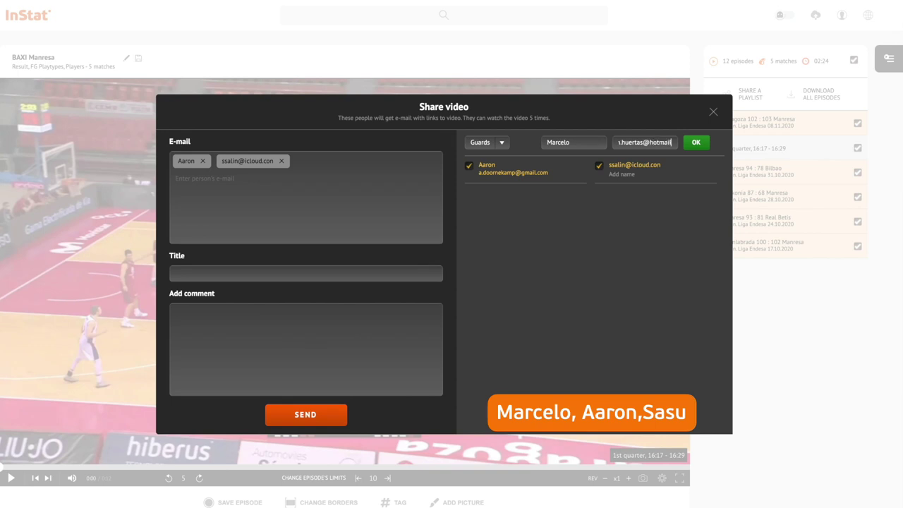
pyautogui.click(695, 143)
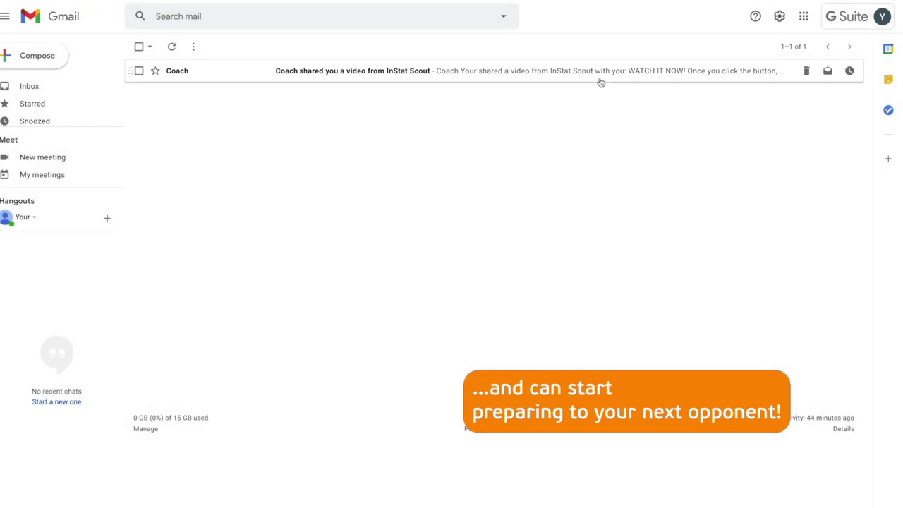
pyautogui.click(599, 79)
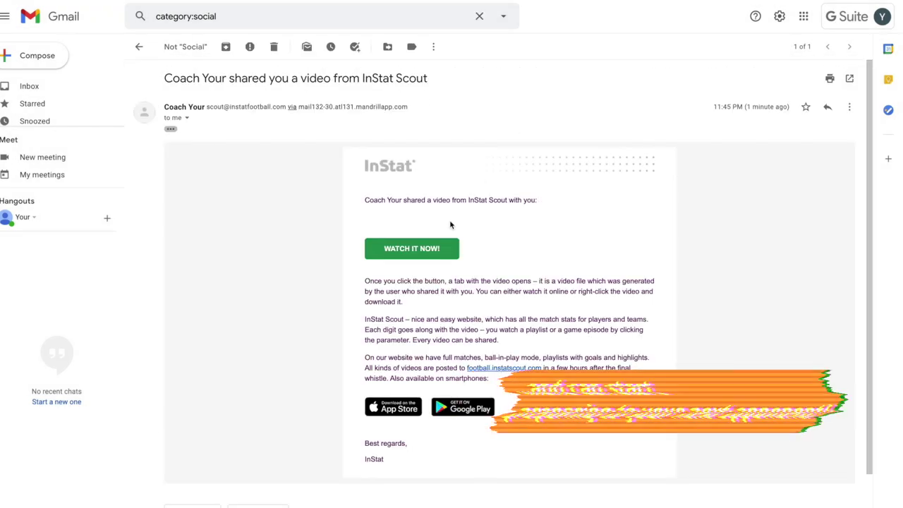